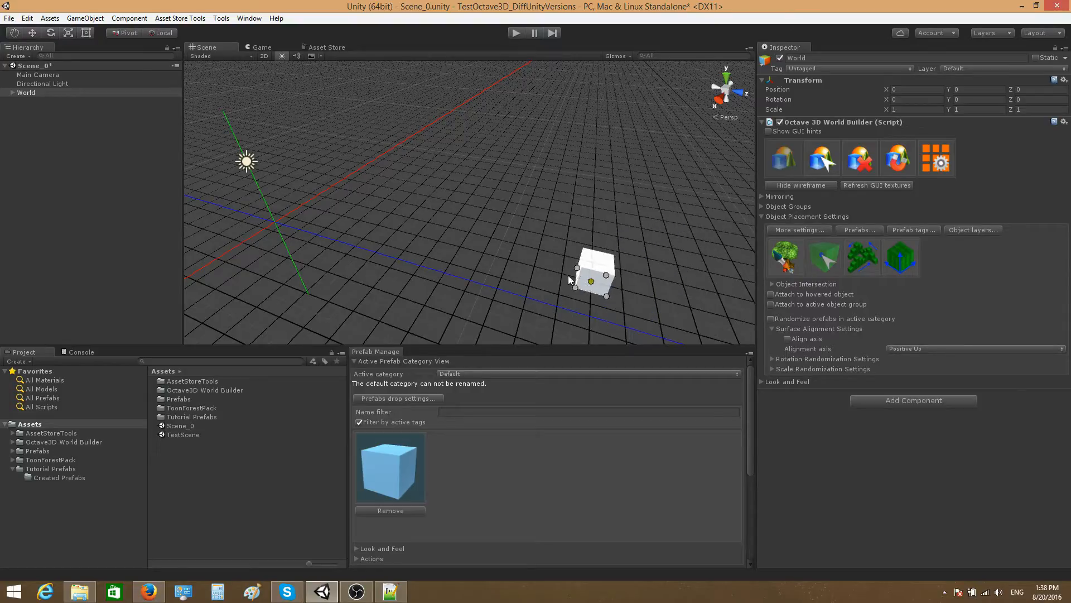
Step: Place three adjoining cubes on the grid in an L-shaped arrangement
{"action": "left_click_drag", "start_coordinate": [594, 248], "coordinate": [544, 254], "text": "alt"}
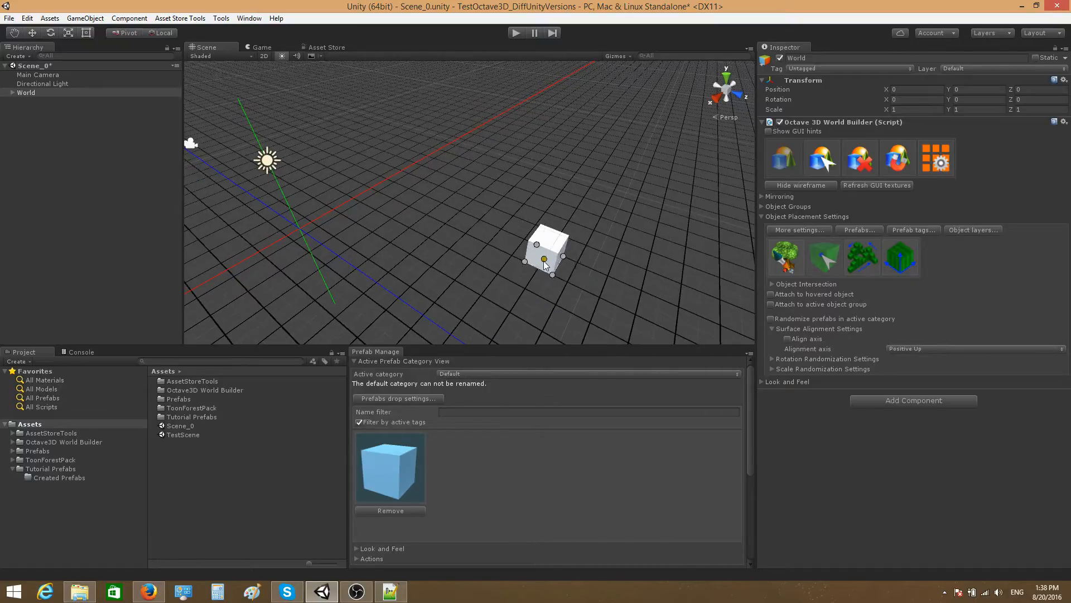
{"action": "left_click", "coordinate": [486, 239]}
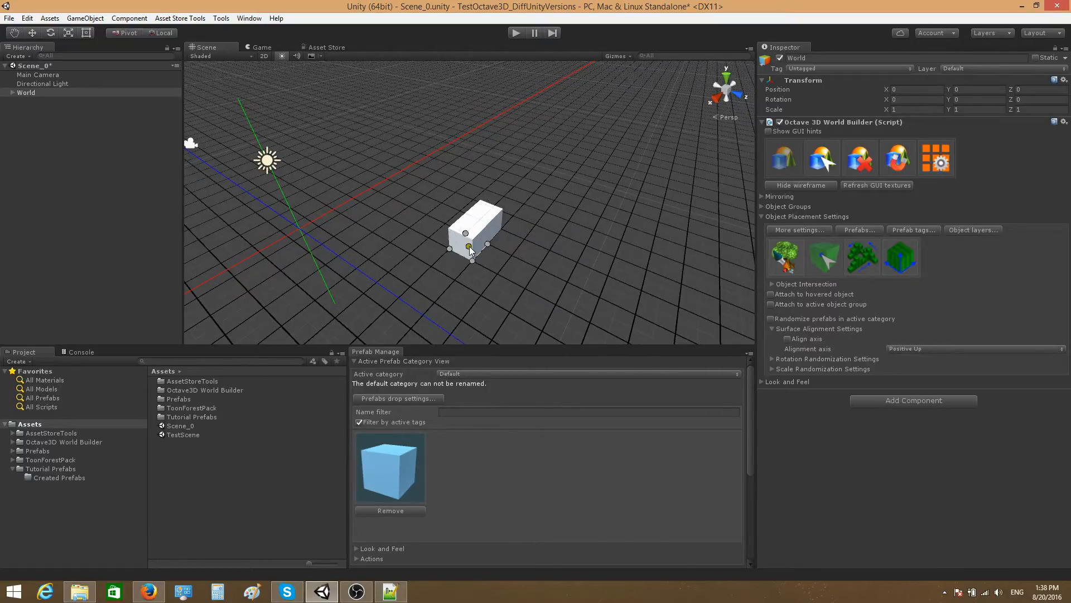
{"action": "left_click", "coordinate": [469, 251]}
{"action": "left_click", "coordinate": [507, 244]}
Step: Add cubes to the two remaining sides of the L's corner cube and one on top of it
{"action": "left_click_drag", "start_coordinate": [509, 270], "coordinate": [653, 286], "text": "alt"}
{"action": "right_click_drag", "start_coordinate": [652, 285], "coordinate": [649, 283]}
{"action": "key", "text": "a"}
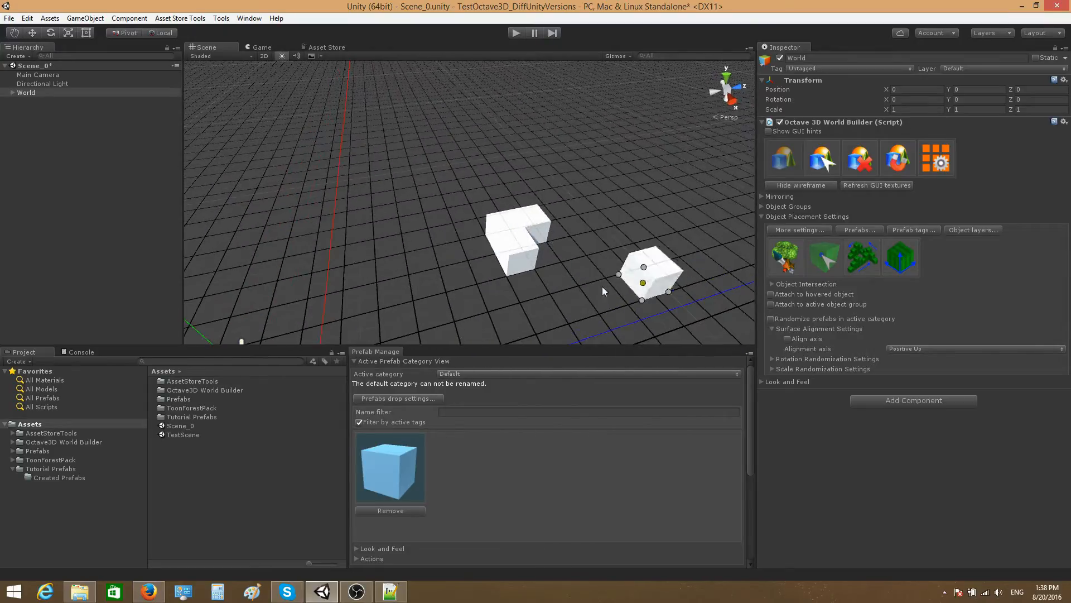
{"action": "left_click", "coordinate": [477, 250]}
{"action": "key", "text": "a"}
{"action": "right_click_drag", "start_coordinate": [404, 265], "coordinate": [268, 262]}
{"action": "left_click", "coordinate": [444, 245]}
{"action": "left_click", "coordinate": [472, 225]}
{"action": "key", "text": "d"}
Step: Switch to object selection mode and select all the cubes in the cluster
{"action": "right_click_drag", "start_coordinate": [460, 293], "coordinate": [474, 293]}
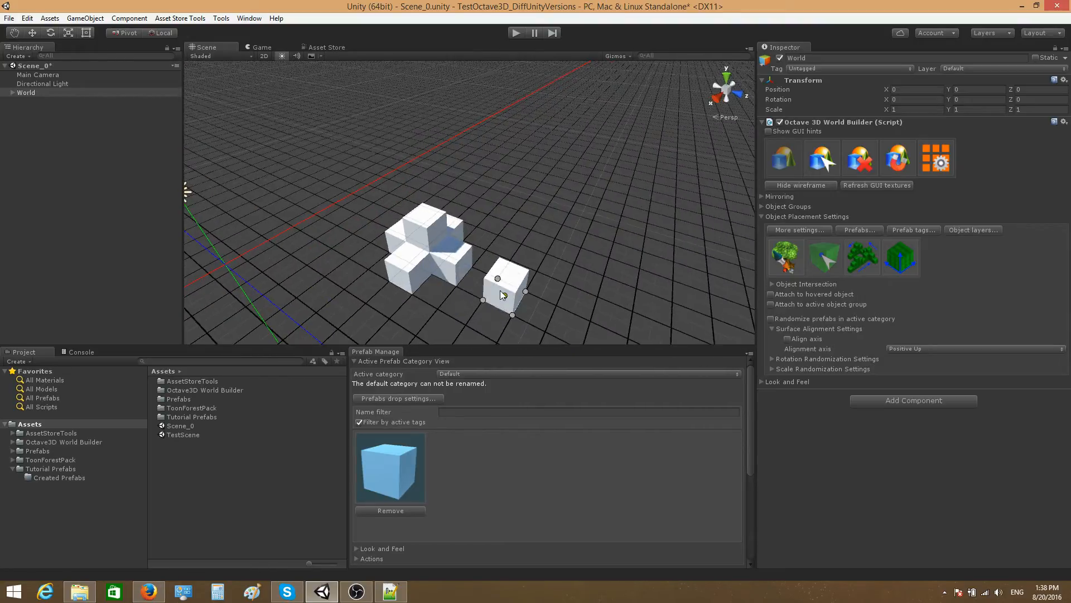
{"action": "key", "text": "2"}
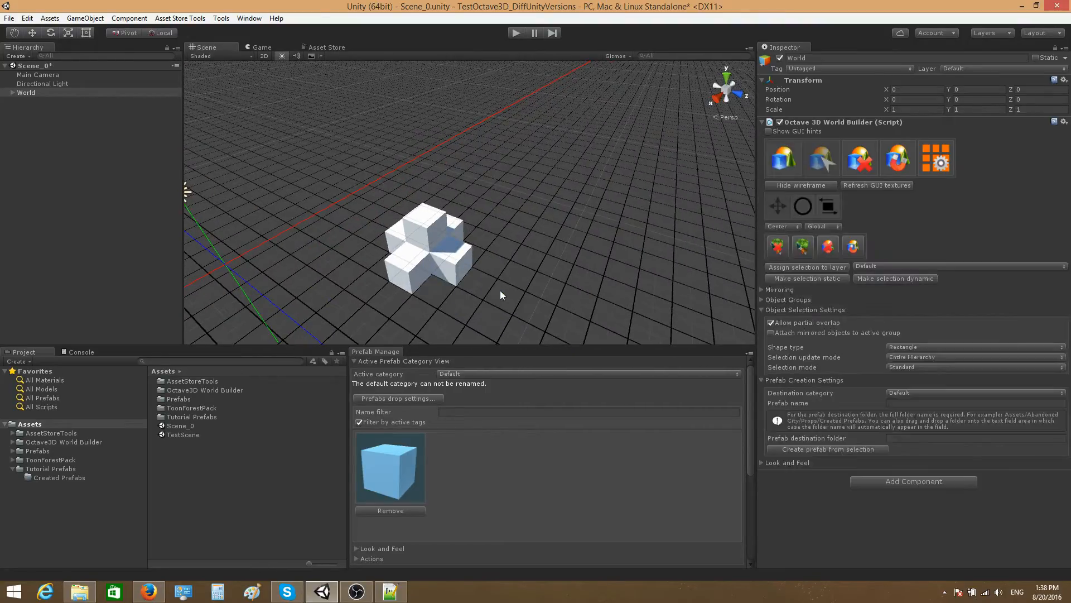
{"action": "left_click_drag", "start_coordinate": [348, 171], "coordinate": [508, 316]}
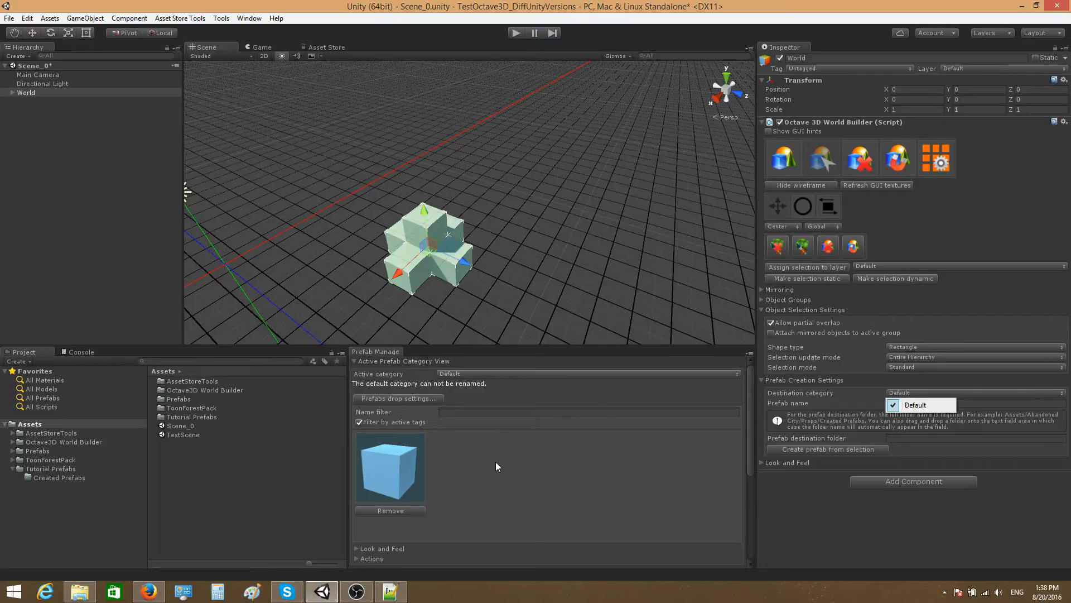
Step: Create a new prefab category named CreatedPrefabs
{"action": "scroll", "coordinate": [738, 487], "scroll_direction": "down", "scroll_amount": 5}
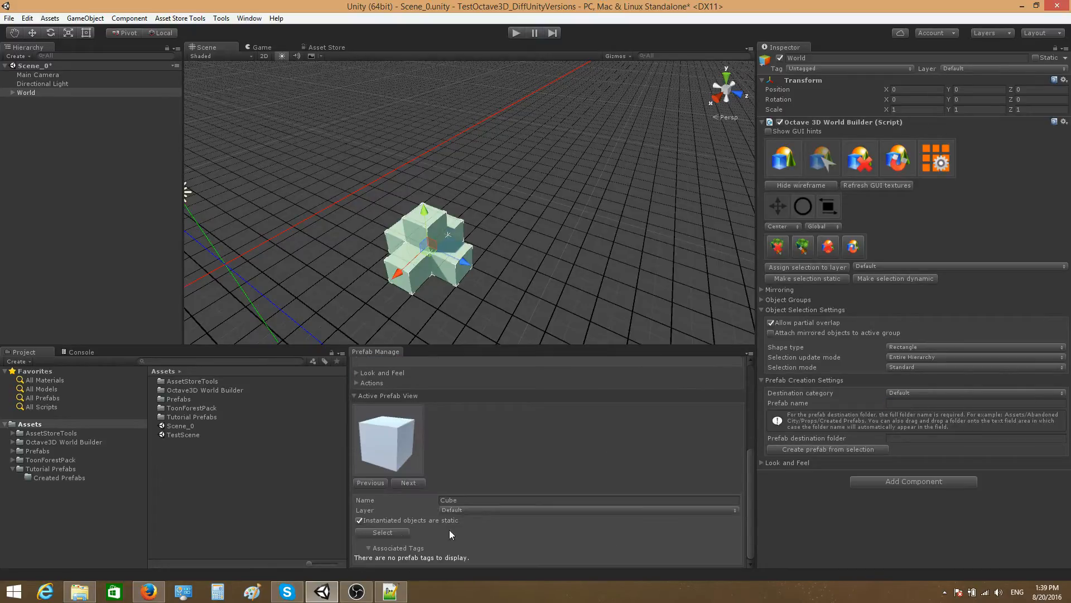
{"action": "left_click", "coordinate": [356, 383]}
{"action": "left_click", "coordinate": [491, 393]}
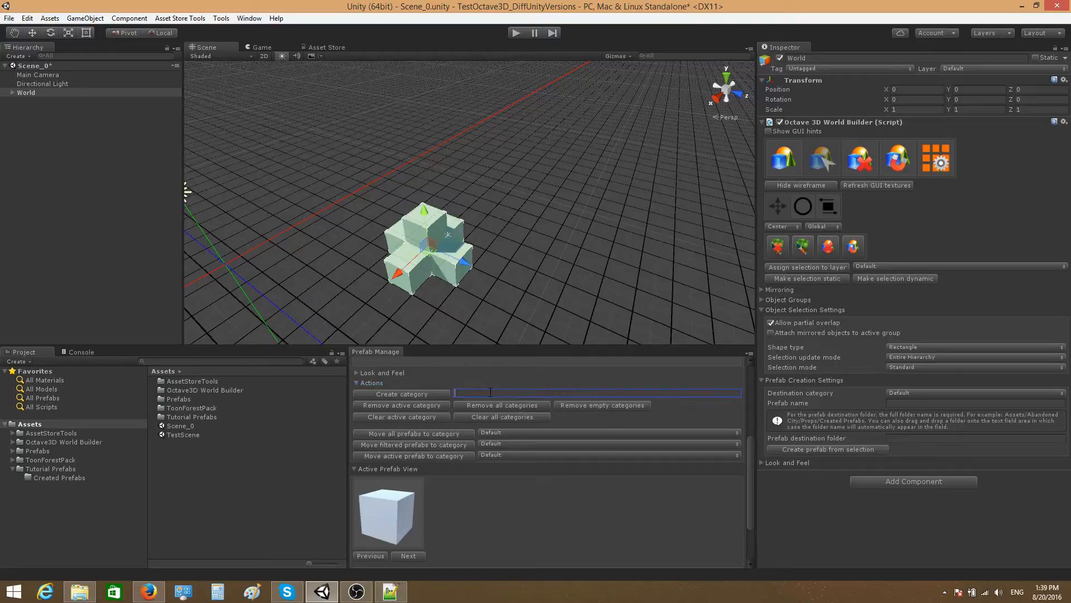
{"action": "type", "text": "CreatedPrefabs"}
{"action": "left_click", "coordinate": [420, 396]}
{"action": "scroll", "coordinate": [739, 464], "scroll_direction": "up", "scroll_amount": 3}
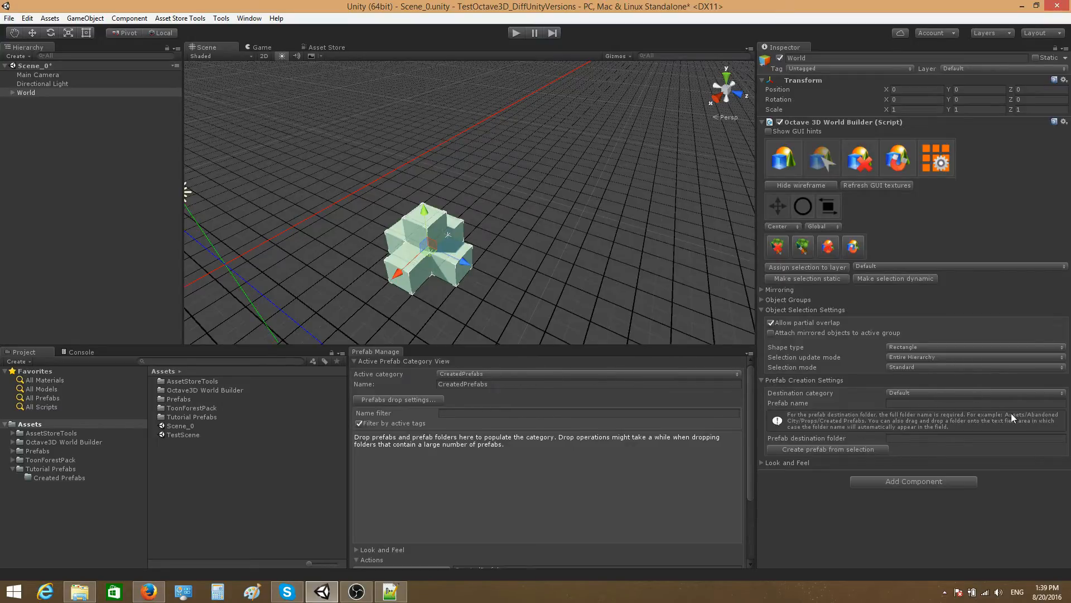
Step: Set the prefab creation destination category to CreatedPrefabs and the prefab name to DemoPrefab
{"action": "left_click", "coordinate": [912, 394]}
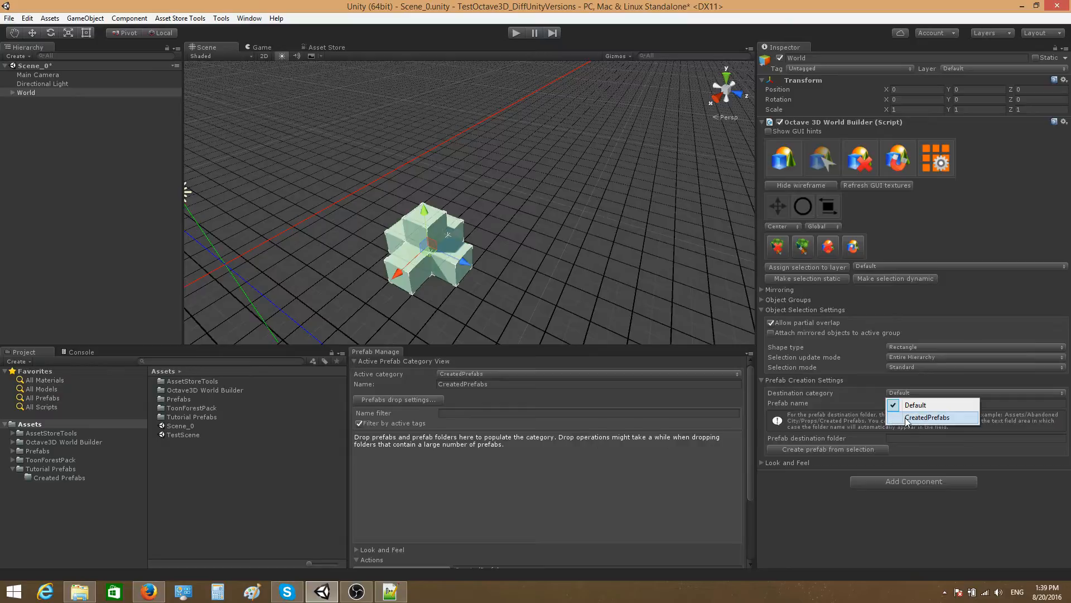
{"action": "left_click", "coordinate": [905, 418]}
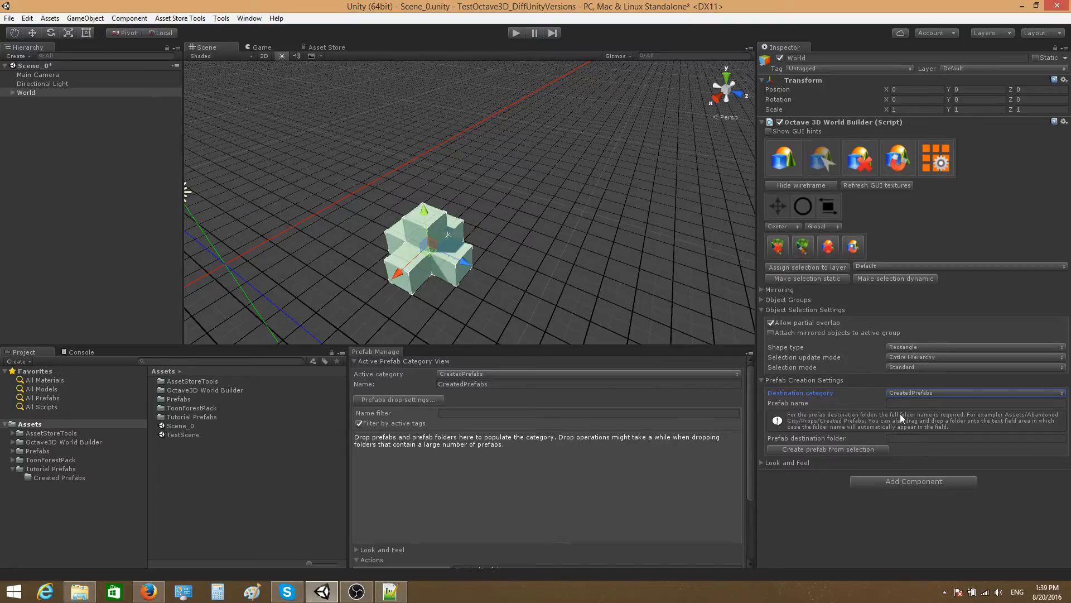
{"action": "left_click", "coordinate": [899, 403]}
{"action": "type", "text": "Dem"}
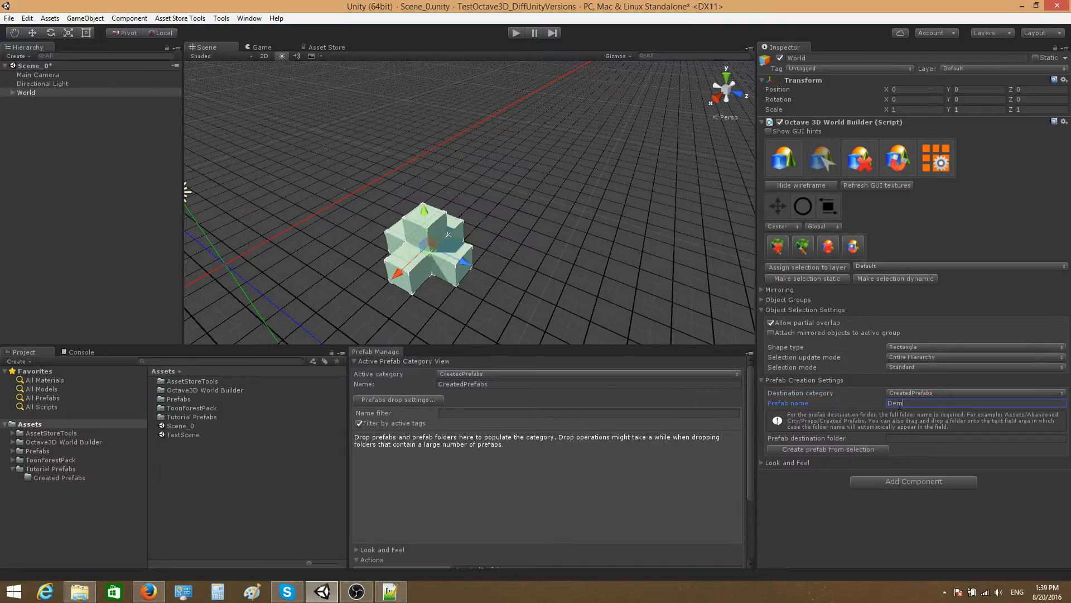
{"action": "type", "text": "oPrefab"}
Step: Look inside the Created Prefabs folder under Tutorial Prefabs, and return to the World object's settings
{"action": "left_click", "coordinate": [913, 440]}
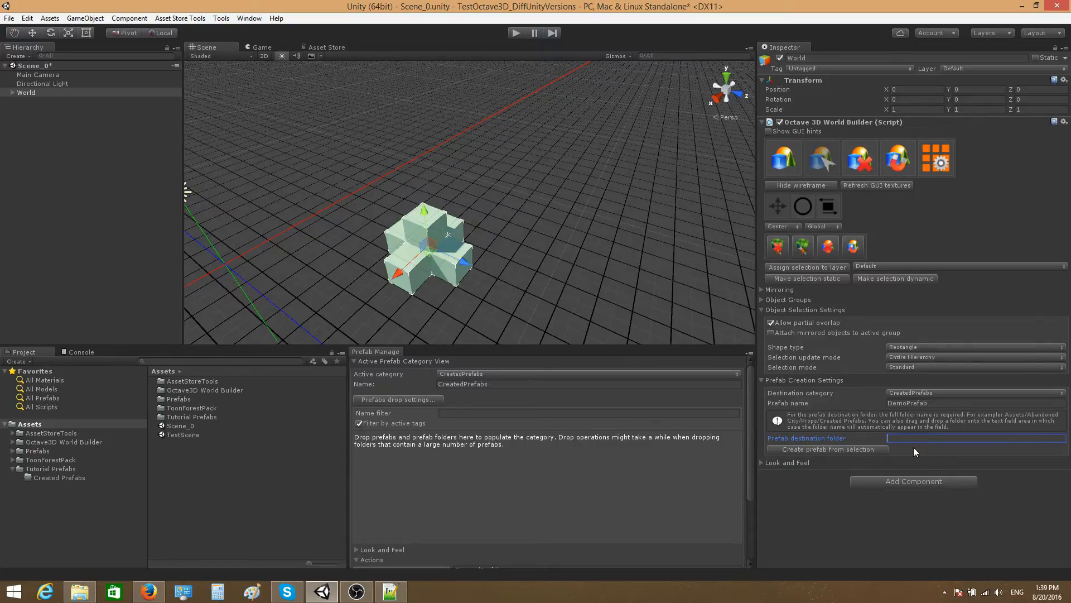
{"action": "double_click", "coordinate": [182, 416]}
{"action": "double_click", "coordinate": [185, 385]}
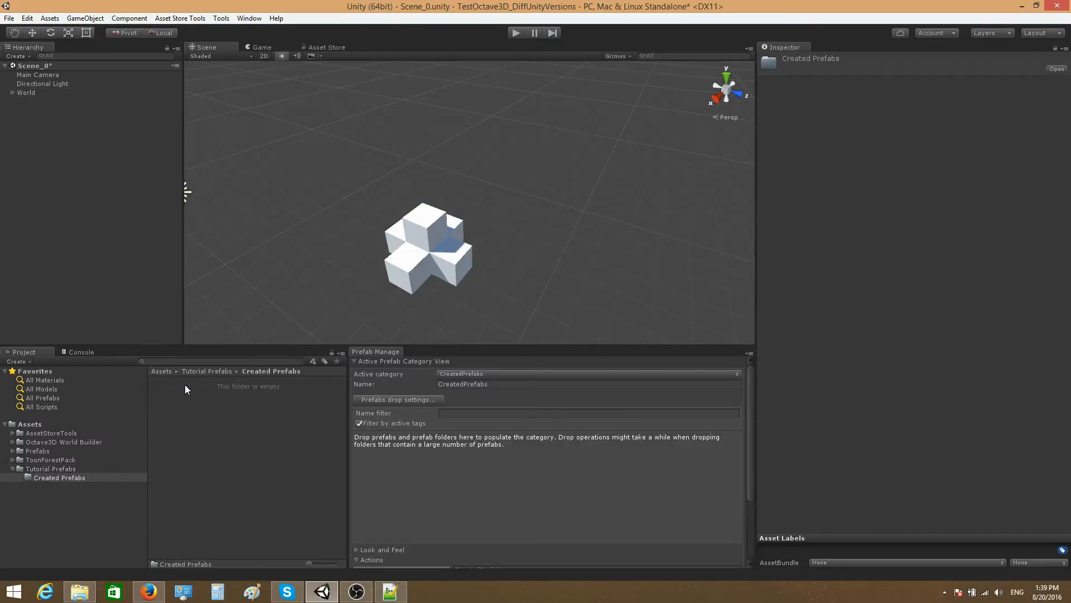
{"action": "left_click", "coordinate": [167, 373]}
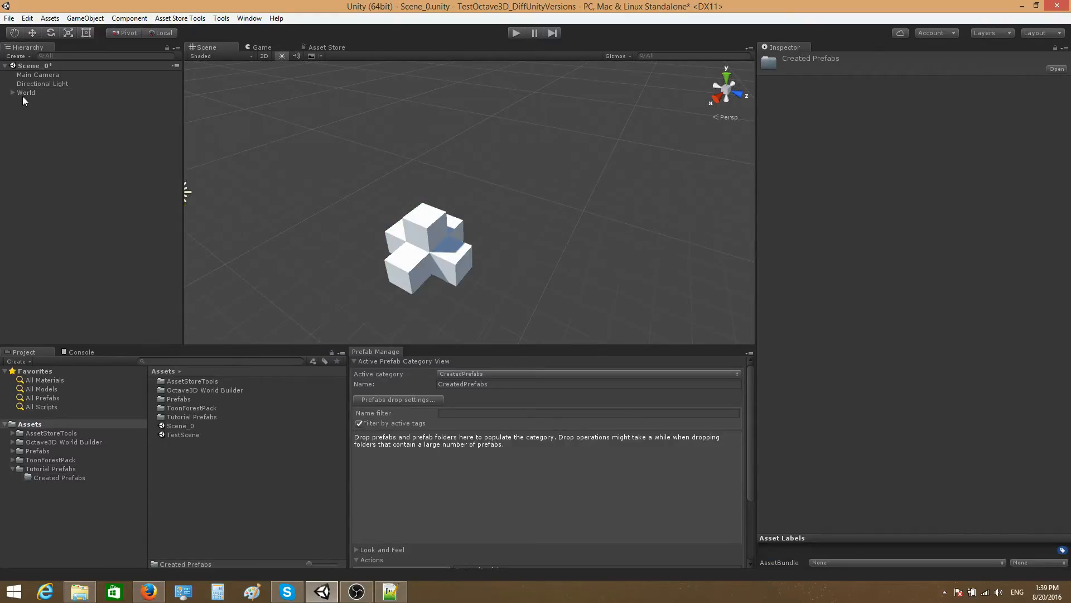
{"action": "left_click", "coordinate": [26, 93]}
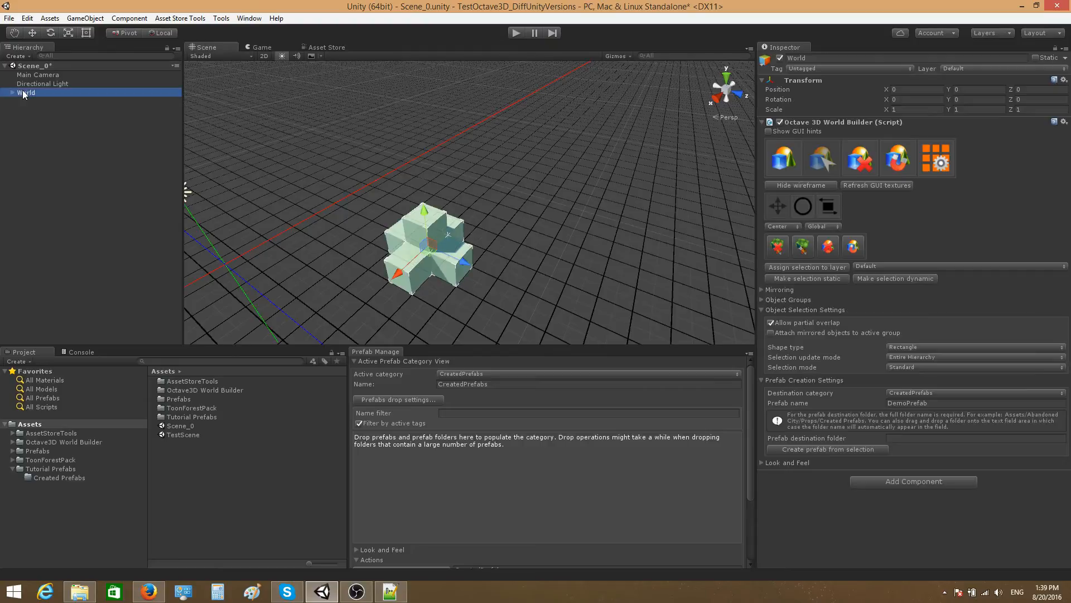
{"action": "left_click", "coordinate": [900, 440]}
{"action": "type", "text": "Assets"}
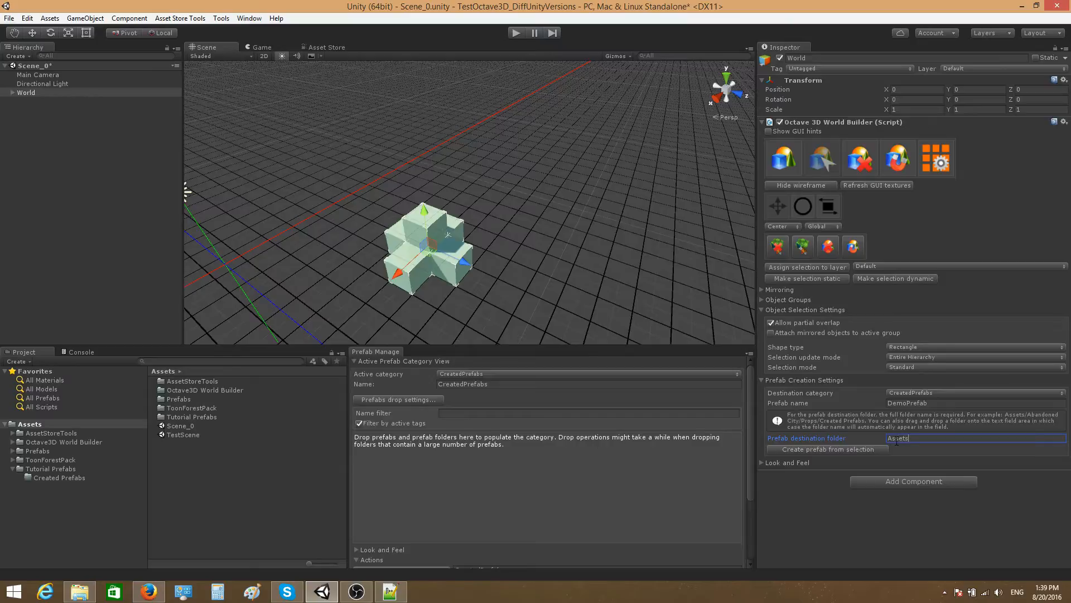
{"action": "type", "text": "/Tutorial Prefabs/Created Prefabs"}
{"action": "left_click_drag", "start_coordinate": [1025, 438], "coordinate": [888, 438]}
{"action": "key", "text": "BackSpace"}
Step: Assign the project's Created Prefabs folder as the prefab destination folder, Assets/Tutorial Prefabs/Created Prefabs, and return to the Assets root
{"action": "double_click", "coordinate": [198, 416]}
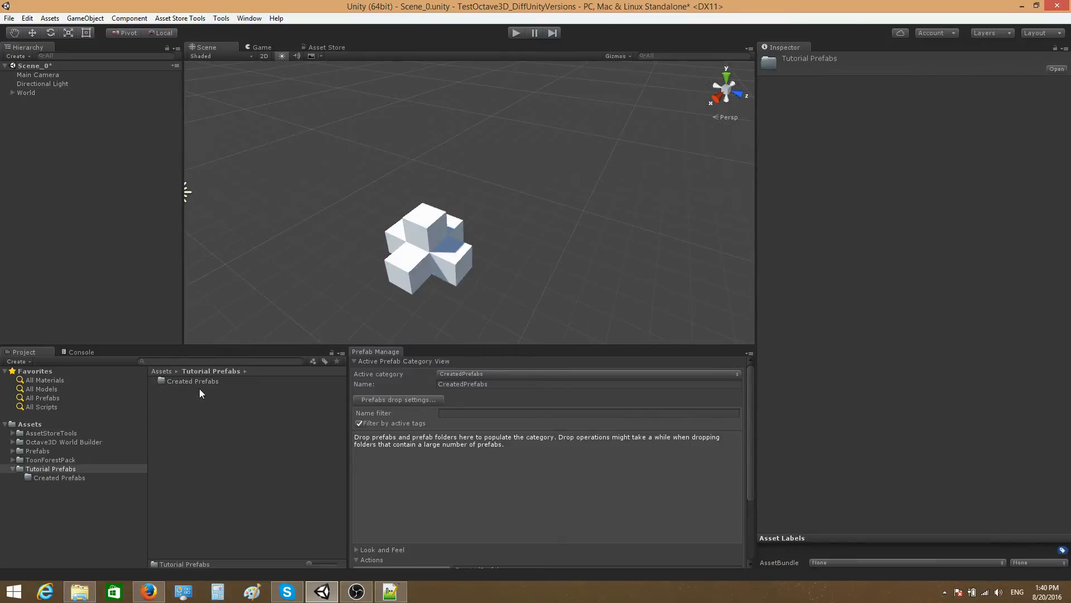
{"action": "left_click", "coordinate": [26, 93]}
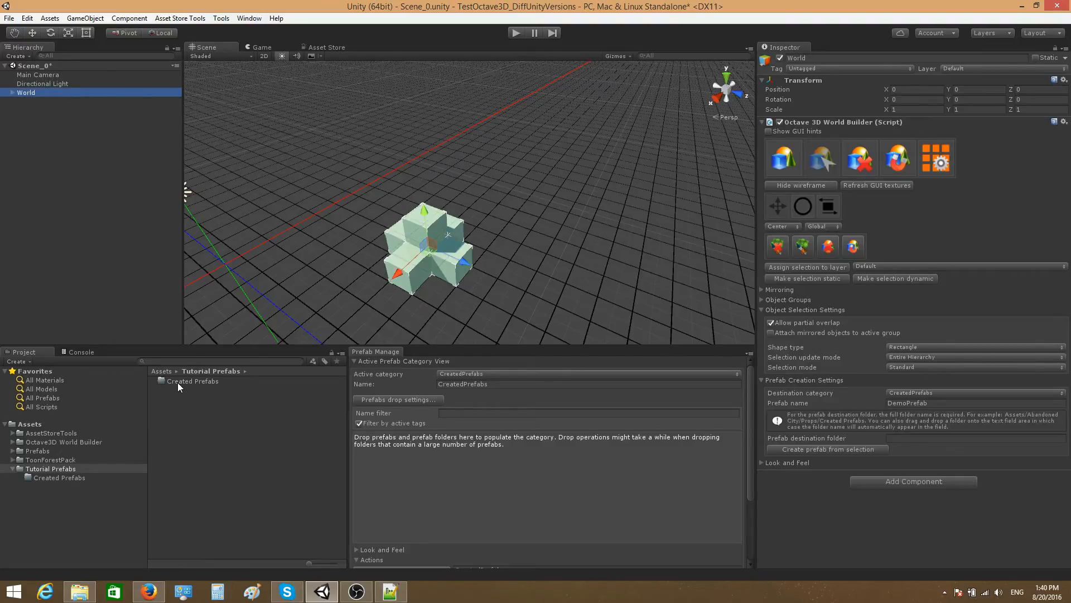
{"action": "left_click_drag", "start_coordinate": [181, 382], "coordinate": [933, 438]}
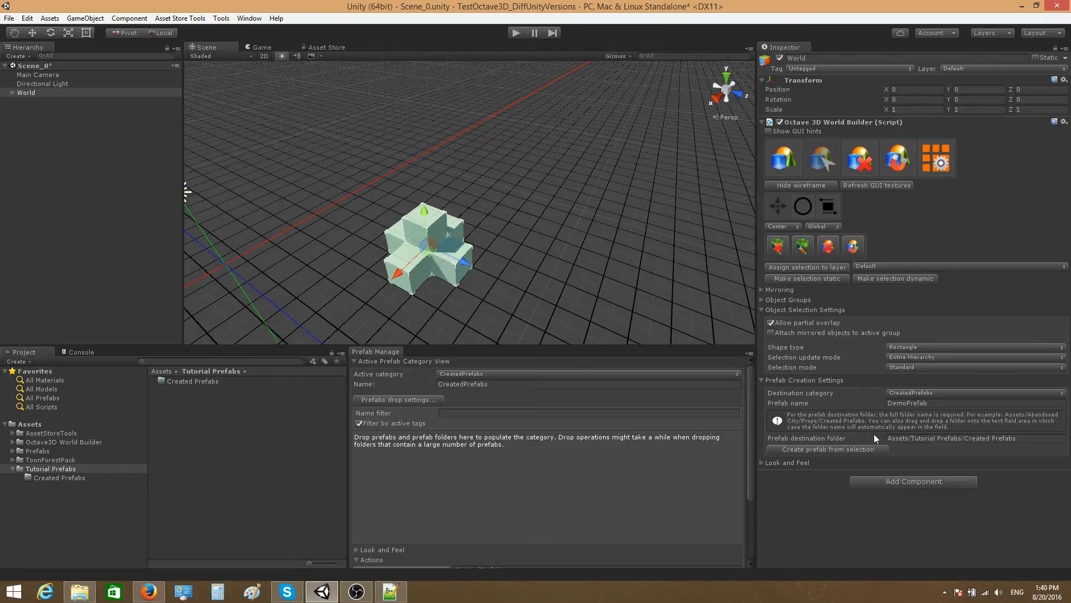
{"action": "left_click", "coordinate": [164, 371]}
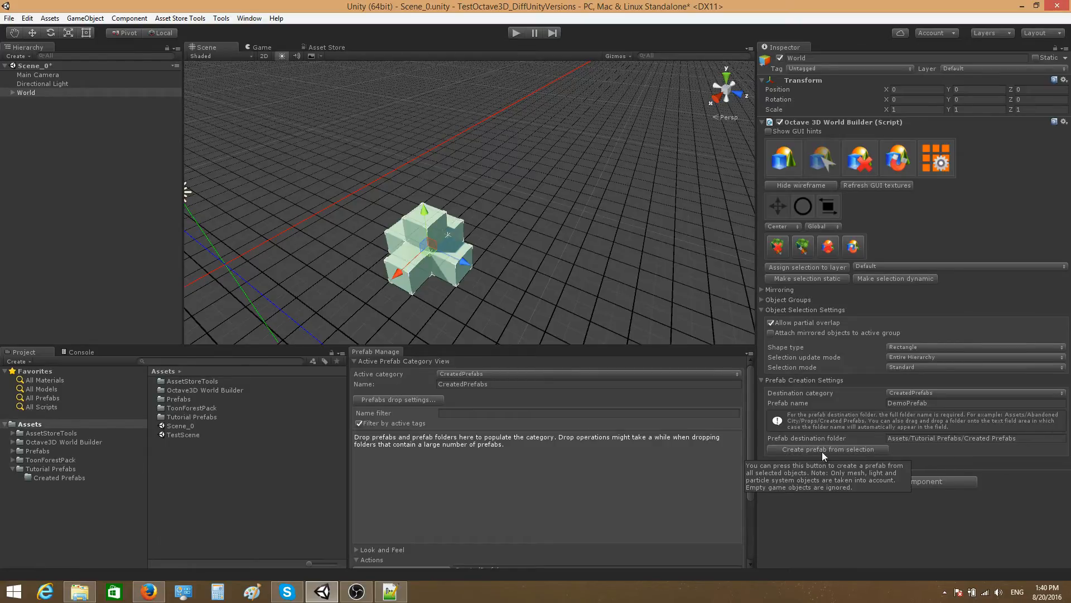
Step: Create the prefab from the selected cubes and open the Created Prefabs folder inside Tutorial Prefabs to check it
{"action": "left_click", "coordinate": [859, 448]}
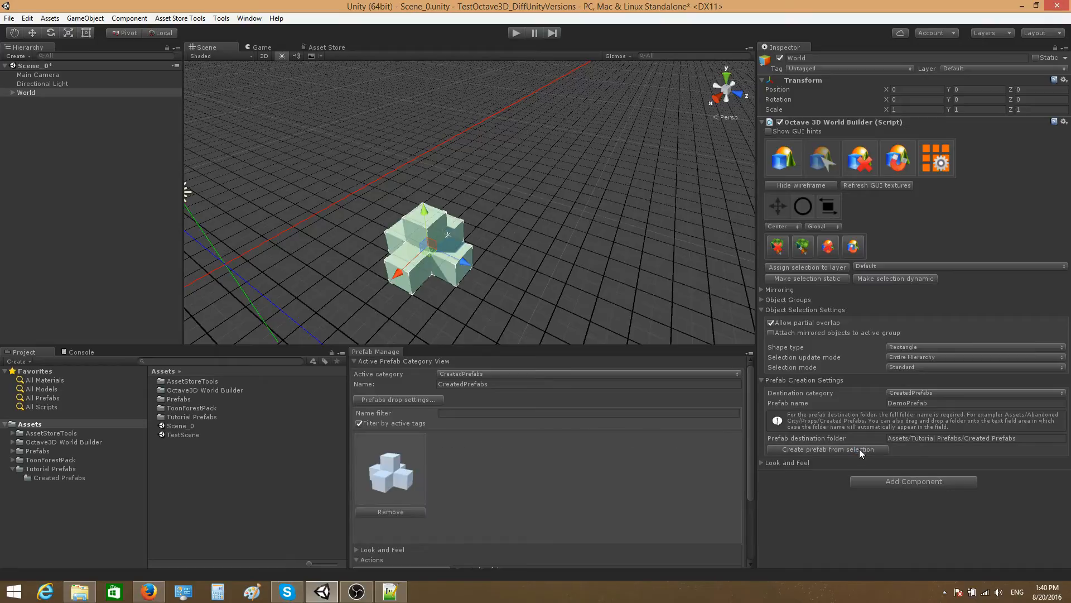
{"action": "left_click_drag", "start_coordinate": [575, 210], "coordinate": [586, 252], "text": "alt"}
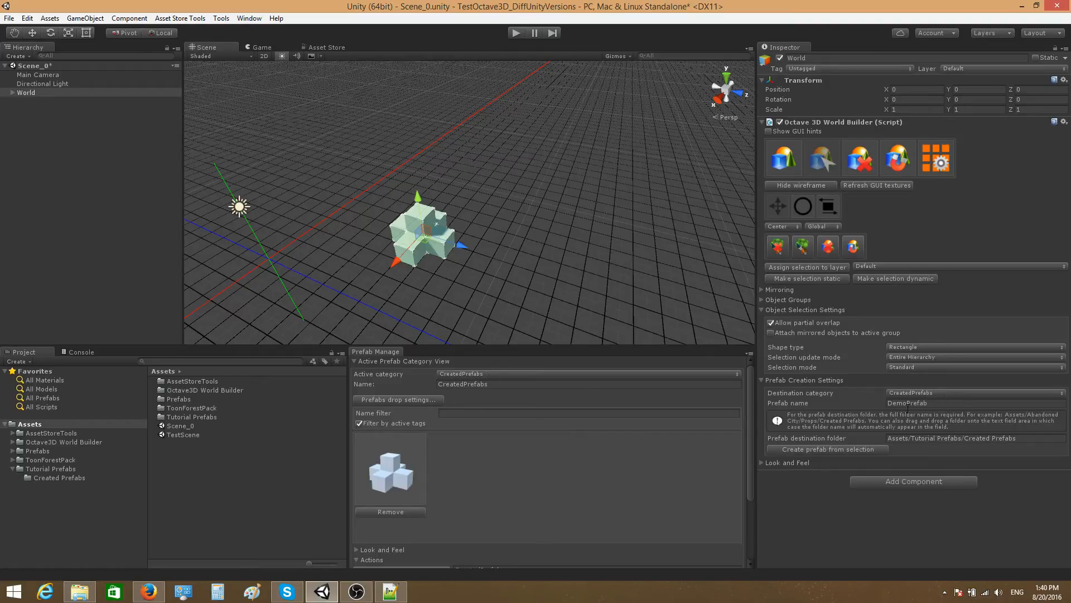
{"action": "double_click", "coordinate": [195, 416]}
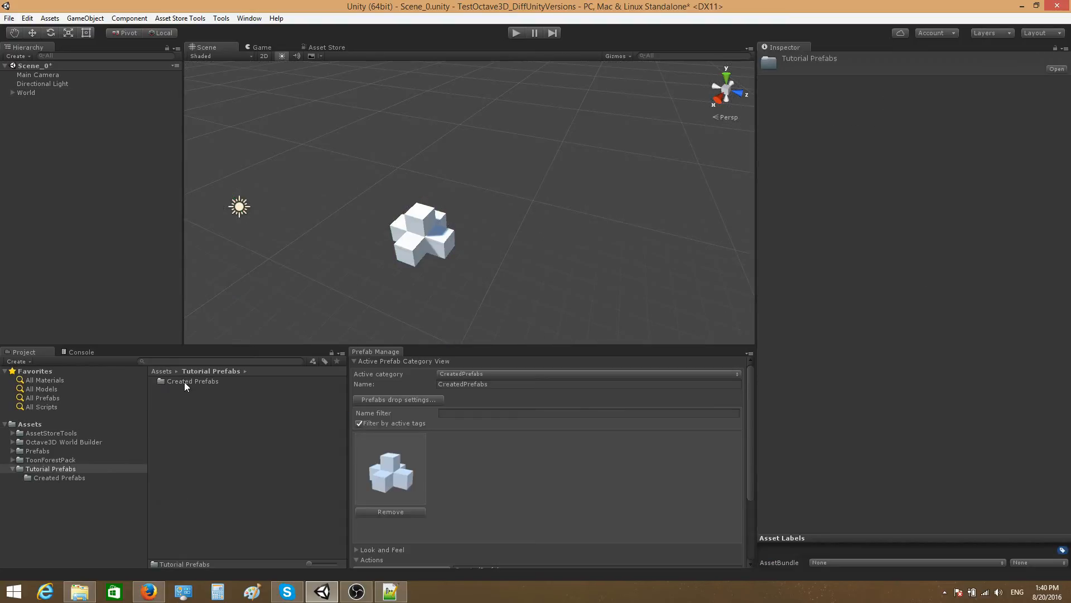
{"action": "double_click", "coordinate": [185, 381]}
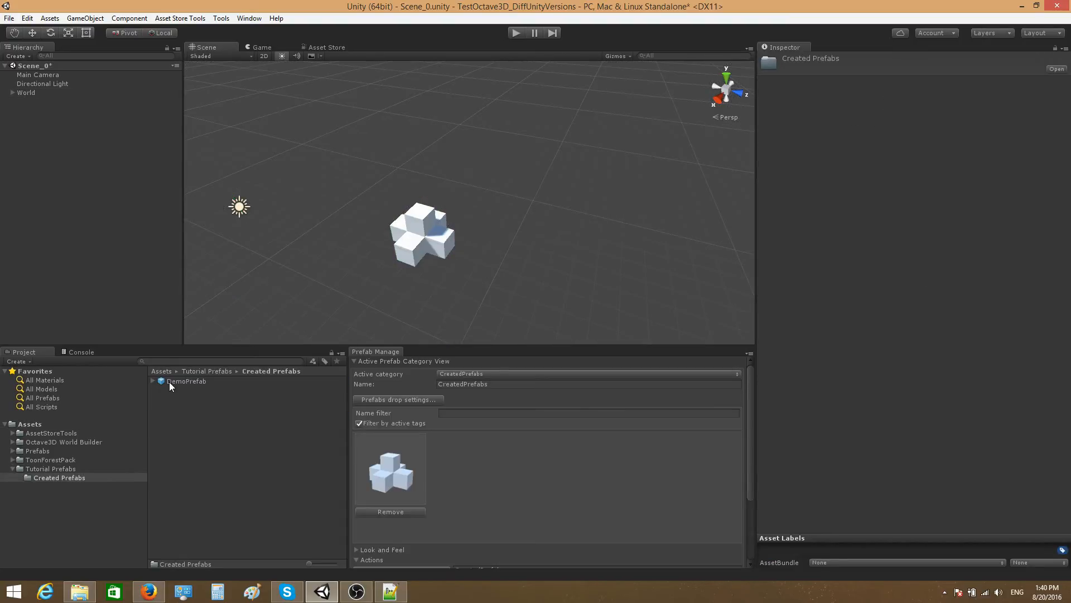
Step: Place nine copies of the new cube-cluster prefab across the World grid using object placement mode, and return to object selection mode
{"action": "left_click", "coordinate": [27, 93]}
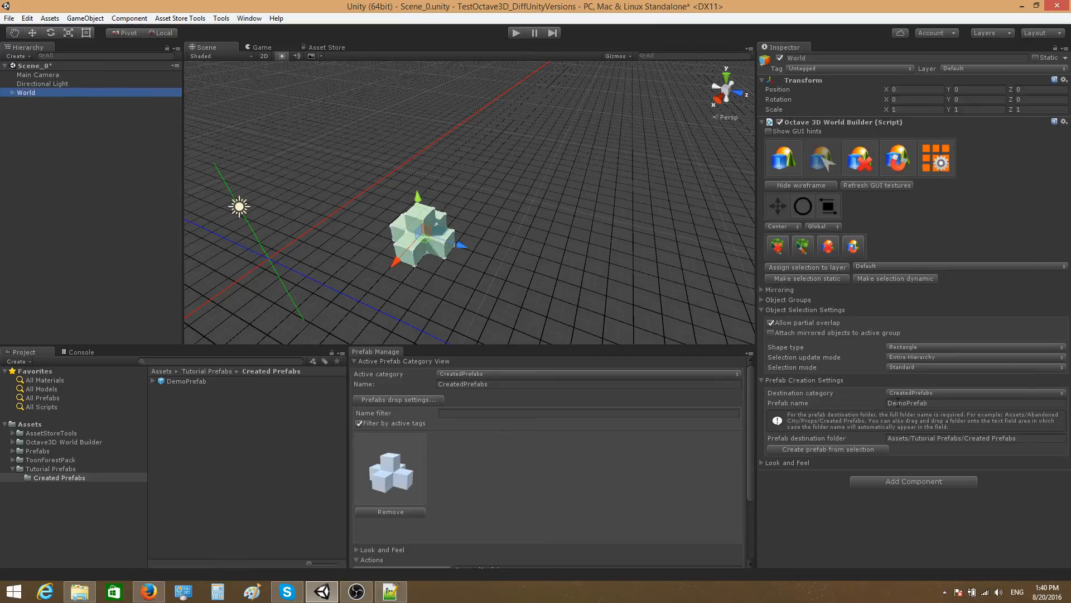
{"action": "left_click", "coordinate": [783, 167]}
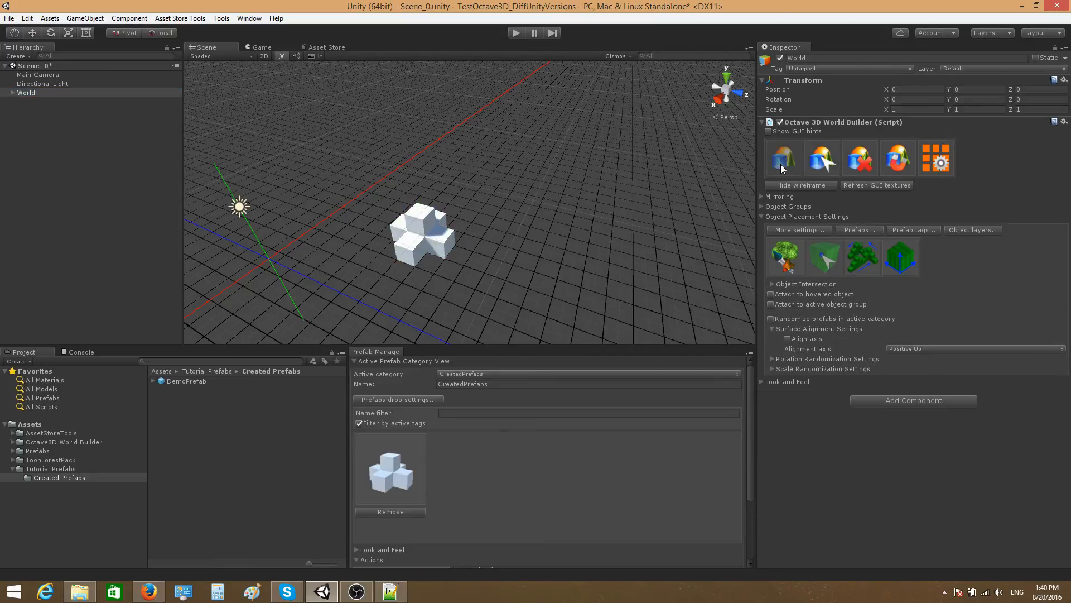
{"action": "left_click", "coordinate": [411, 481]}
{"action": "middle_click_drag", "start_coordinate": [597, 196], "coordinate": [455, 182]}
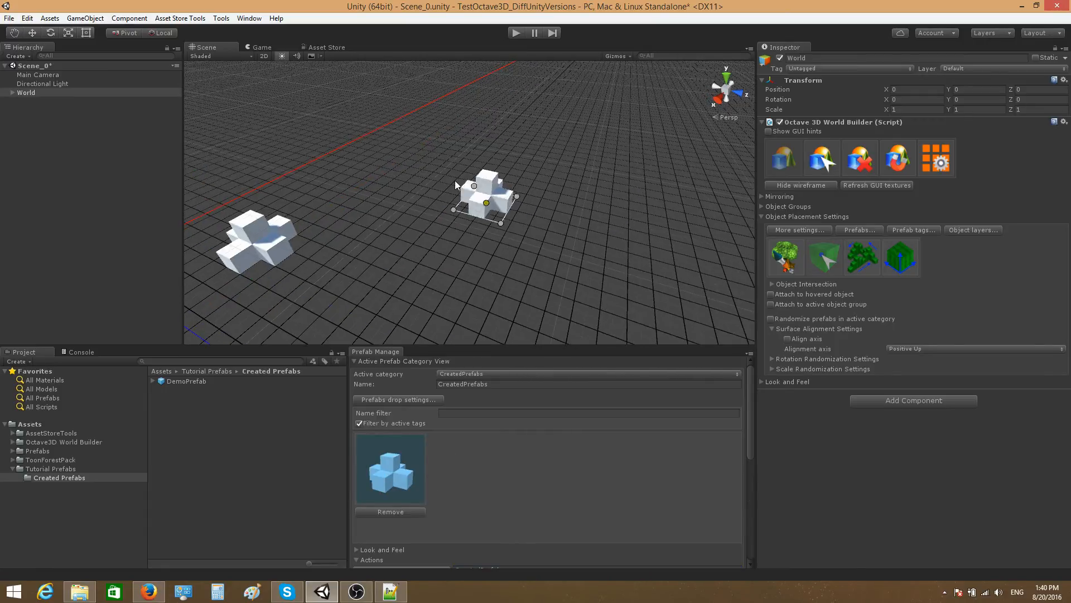
{"action": "left_click", "coordinate": [413, 151]}
{"action": "left_click", "coordinate": [362, 207]}
{"action": "left_click", "coordinate": [538, 159]}
{"action": "left_click", "coordinate": [443, 220]}
{"action": "left_click", "coordinate": [541, 281]}
{"action": "left_click", "coordinate": [579, 192]}
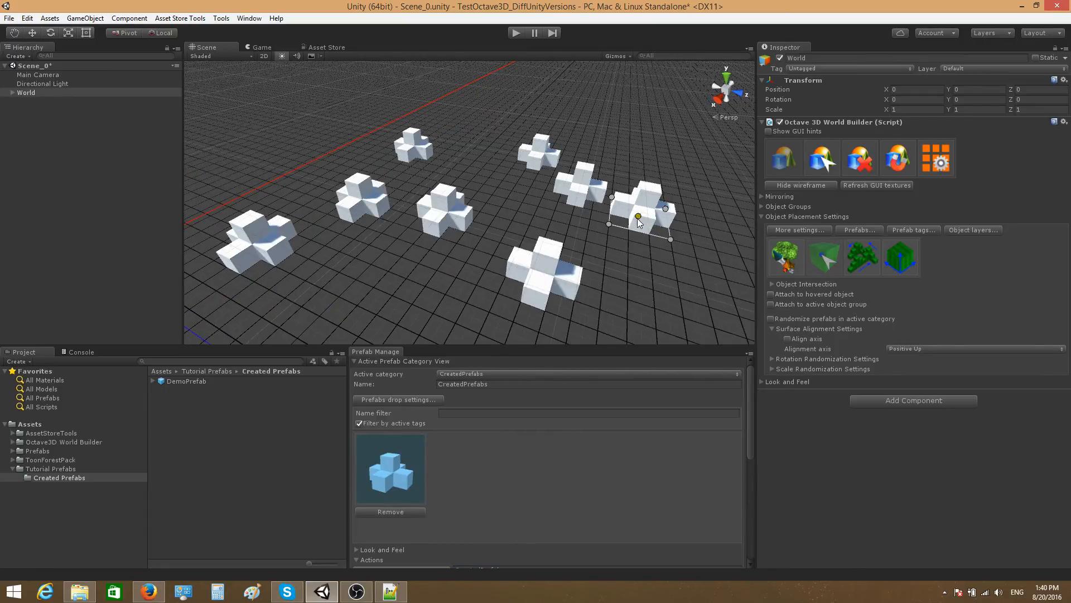
{"action": "left_click", "coordinate": [638, 219]}
{"action": "left_click", "coordinate": [647, 131]}
{"action": "left_click", "coordinate": [597, 112]}
{"action": "mouse_move", "coordinate": [516, 265]}
{"action": "right_mouse_down"}
{"action": "mouse_move", "coordinate": [483, 264]}
{"action": "mouse_move", "coordinate": [521, 256]}
{"action": "right_mouse_up"}
{"action": "left_click", "coordinate": [823, 166]}
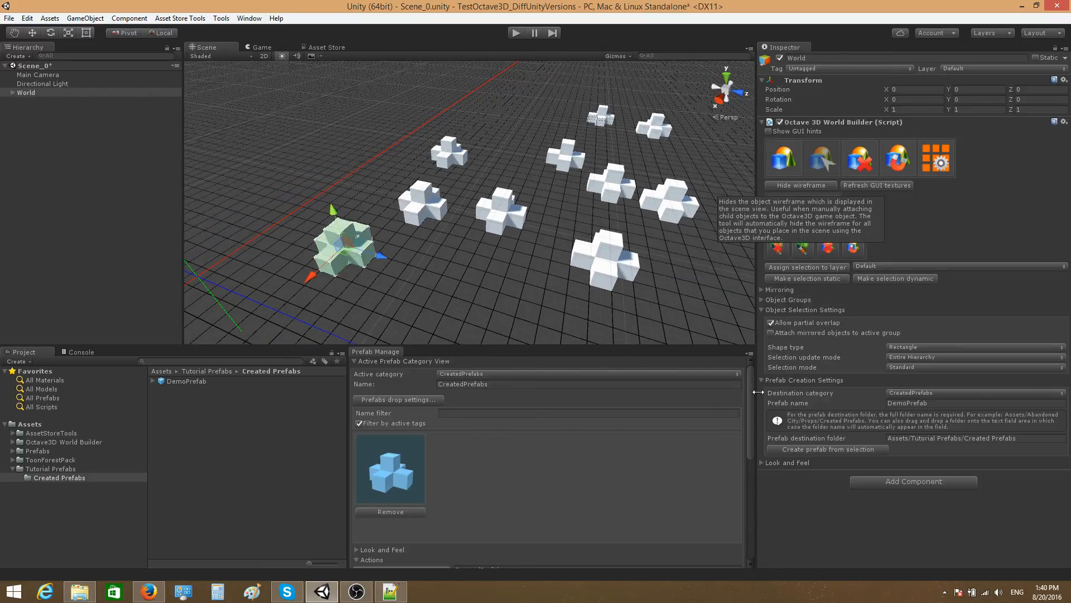